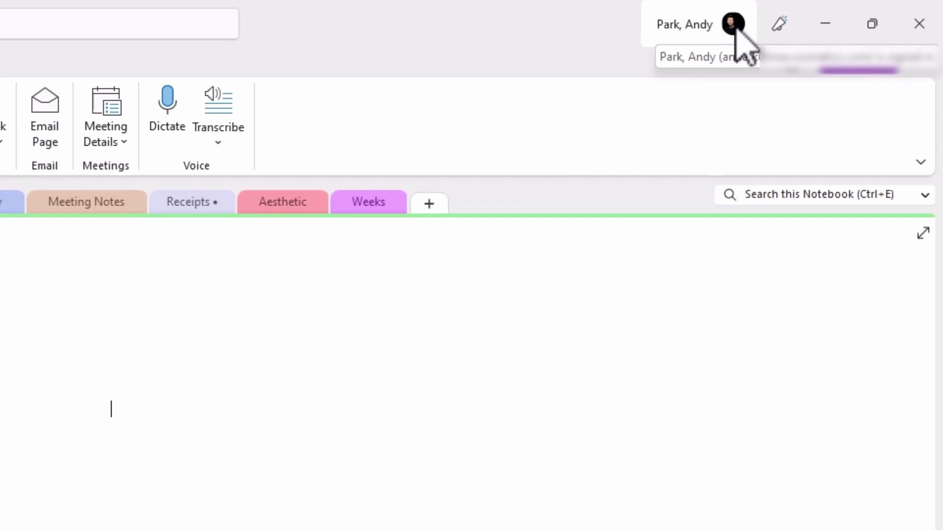
- Add a second account by signing in with the personal Gmail address
click(735, 28)
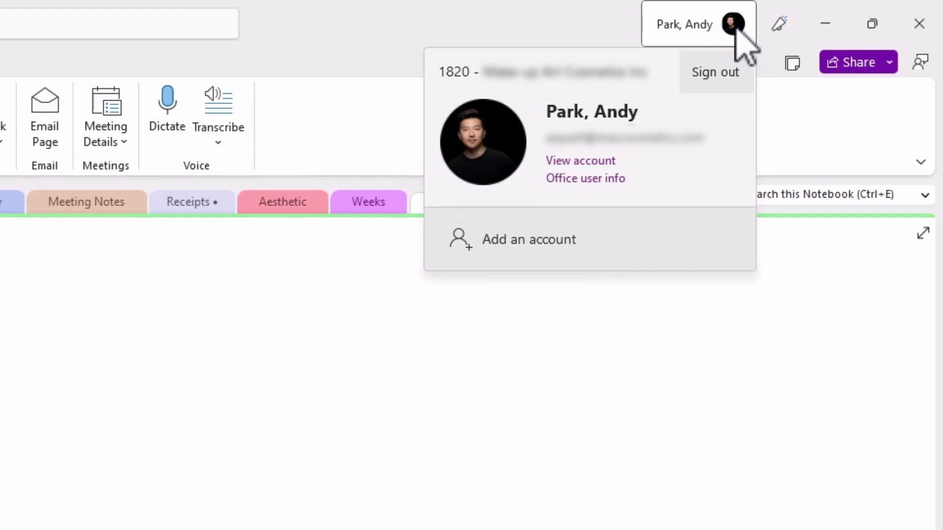
click(551, 248)
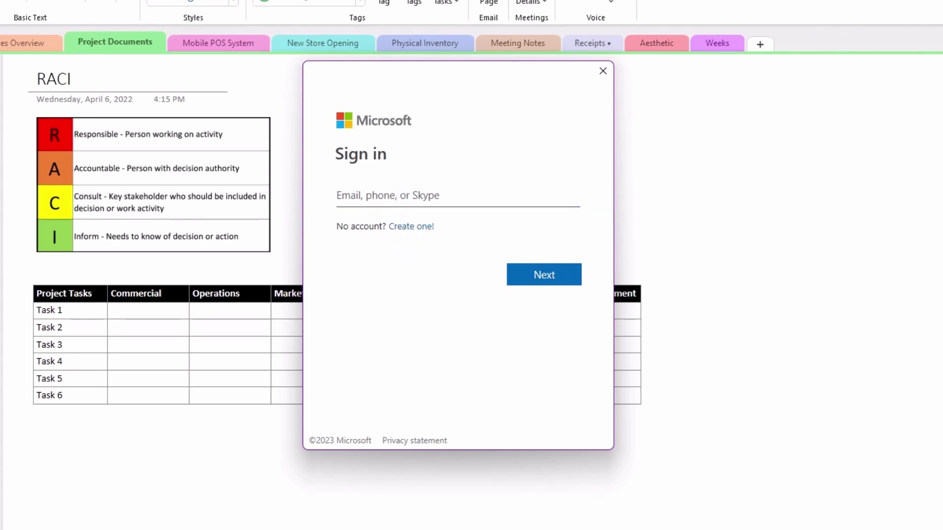
text(@gmail.com)
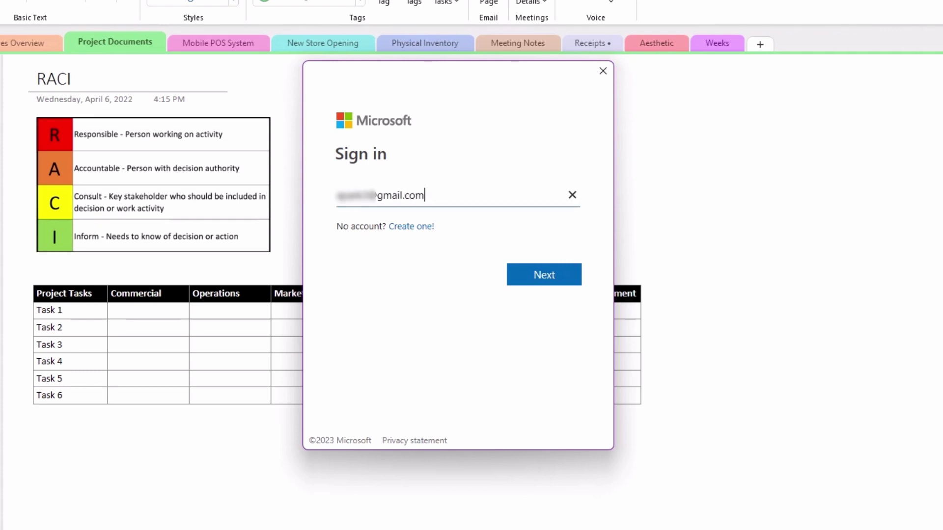
key(Return)
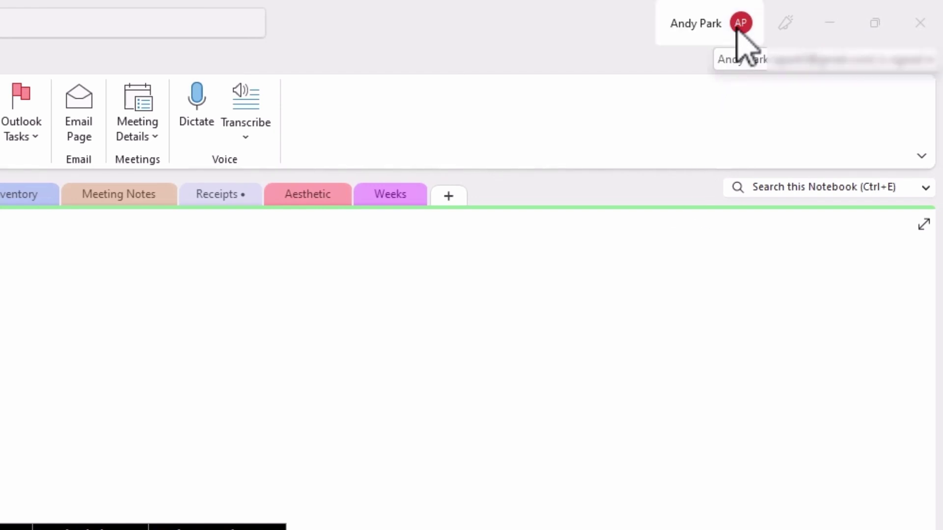
click(736, 29)
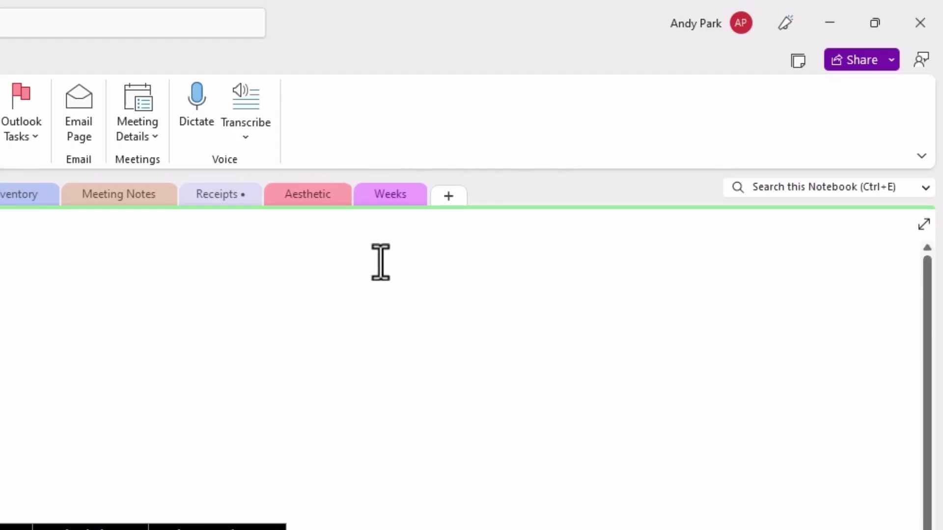
click(738, 33)
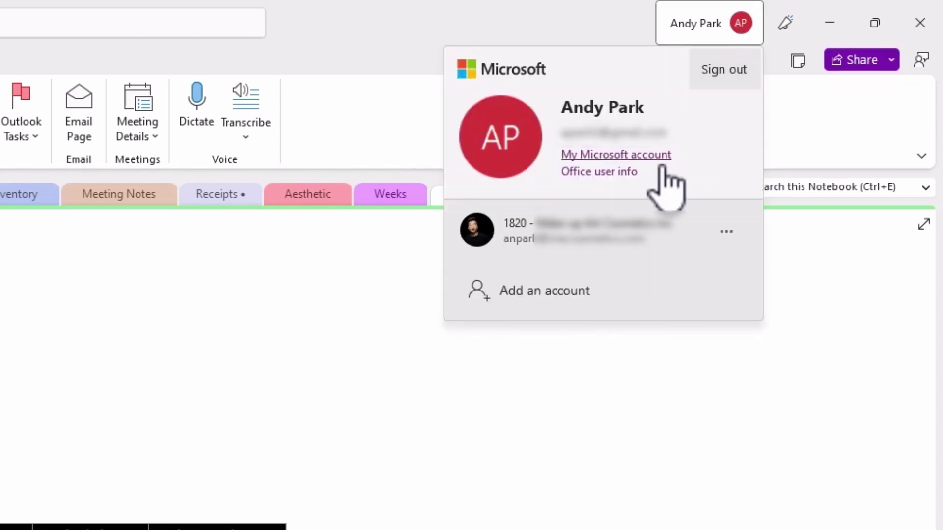
click(615, 261)
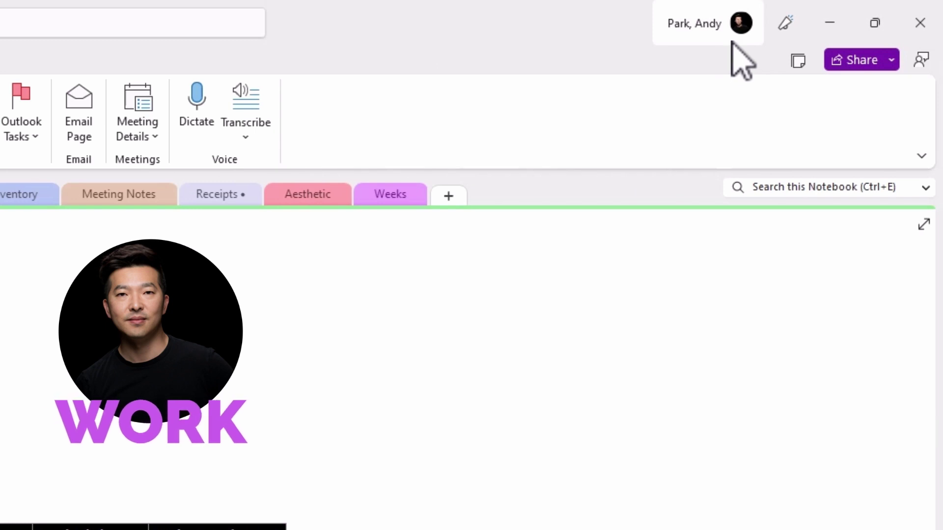
click(741, 27)
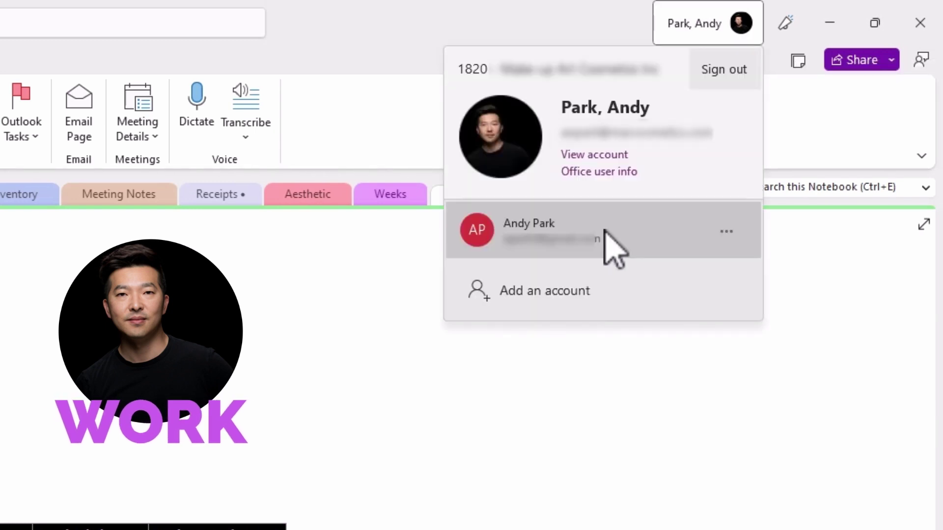
click(605, 230)
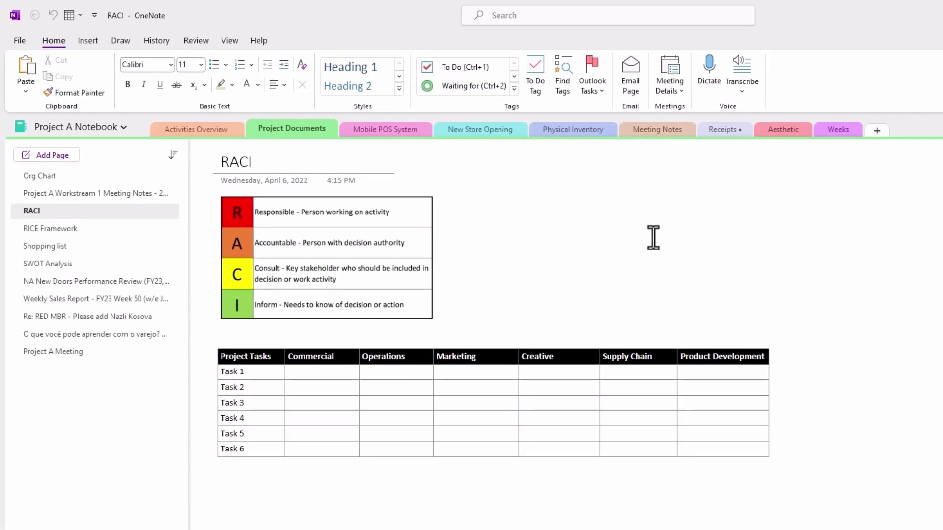
- Bring up the Add Notebook options from the notebook list, then back out without creating one
click(113, 128)
click(84, 151)
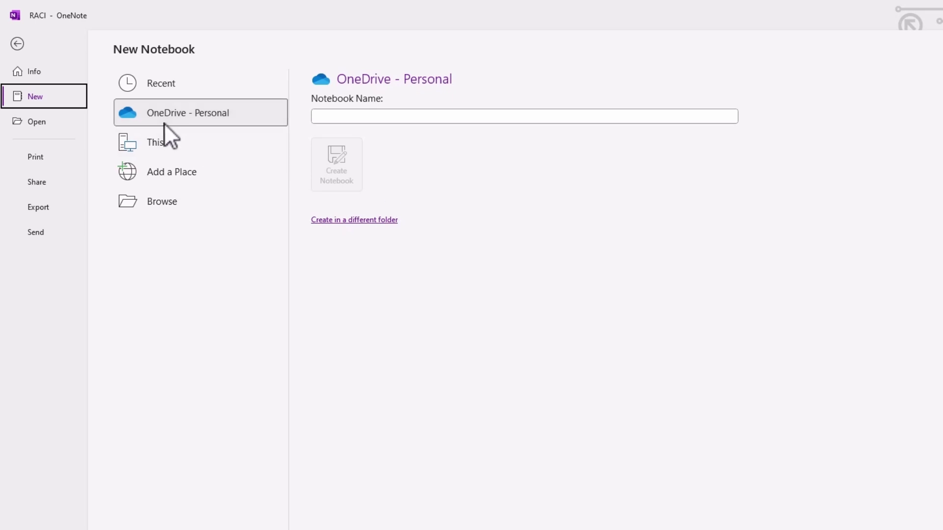
click(17, 44)
- Switch back to the work account and show the File > New notebook options
click(717, 27)
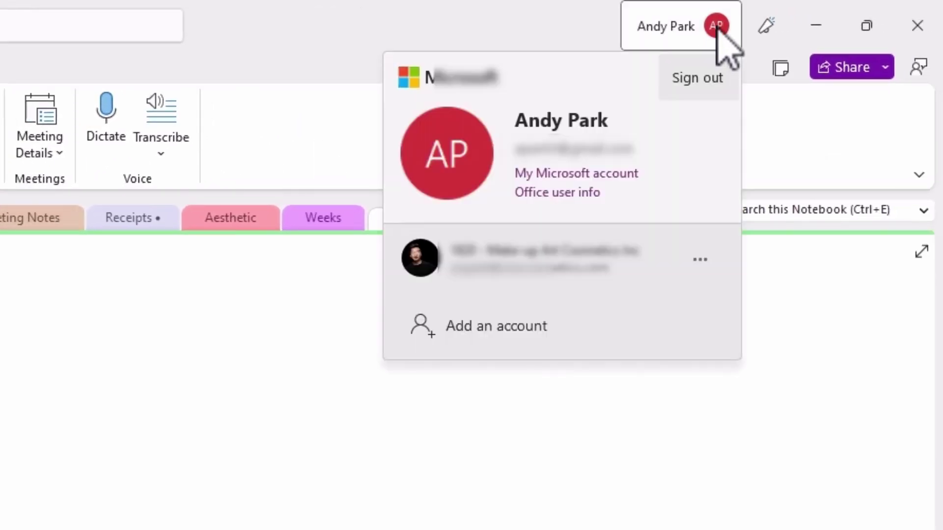
click(569, 246)
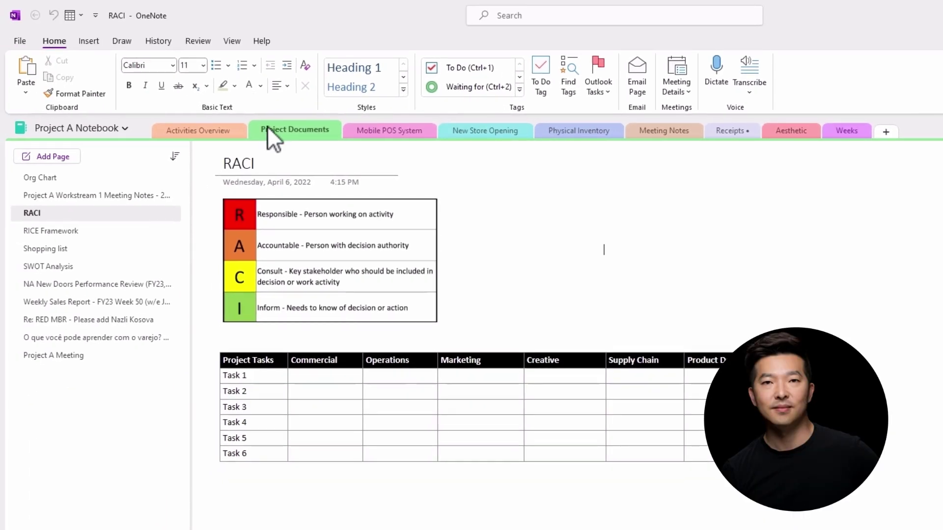
click(114, 128)
key(Escape)
key(alt+f)
key(n)
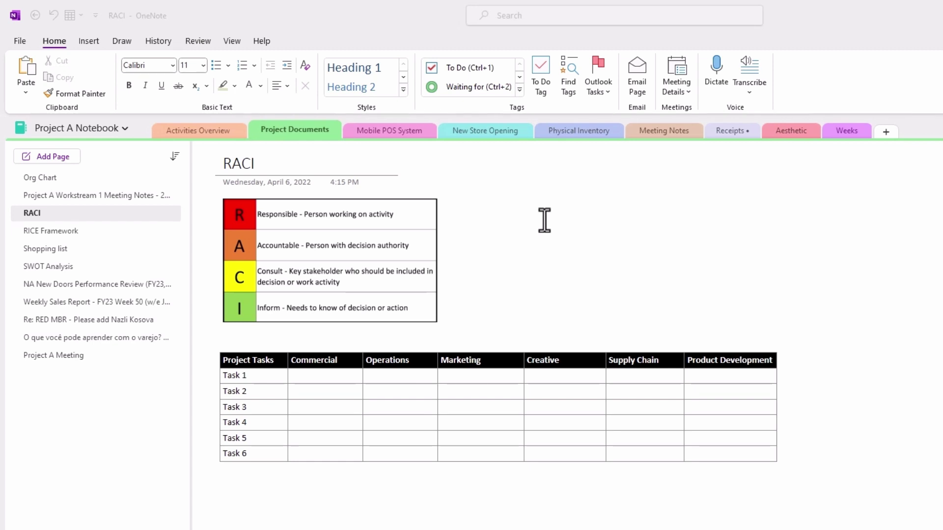
- View Notebook Information showing all five open notebooks, including 2023 Personal Notebook on OneDrive
click(125, 129)
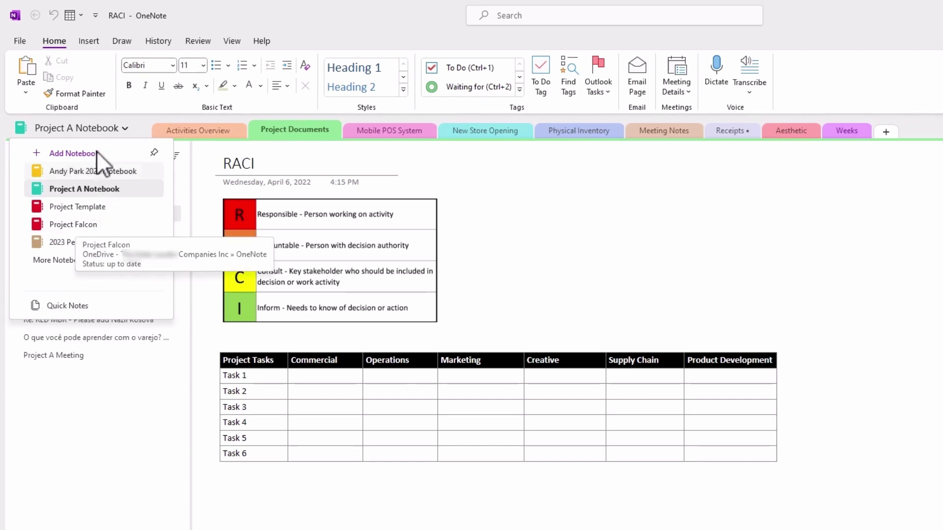
click(19, 41)
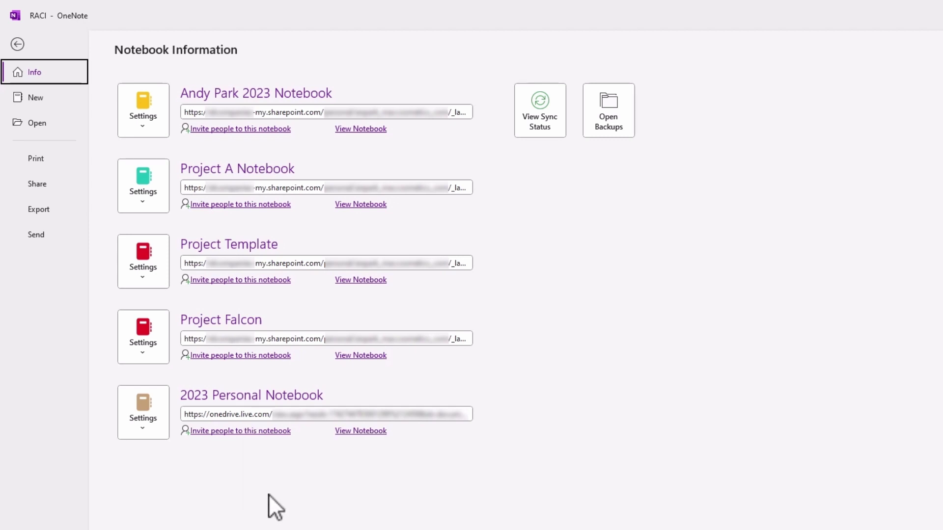
- Open Properties for the yellow 2023 work notebook and view its colours without changing anything
click(143, 128)
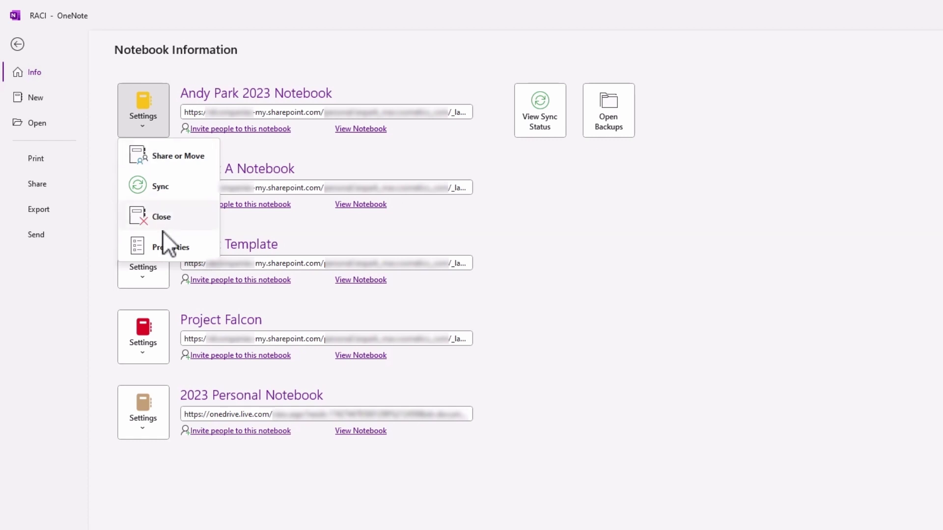
click(167, 246)
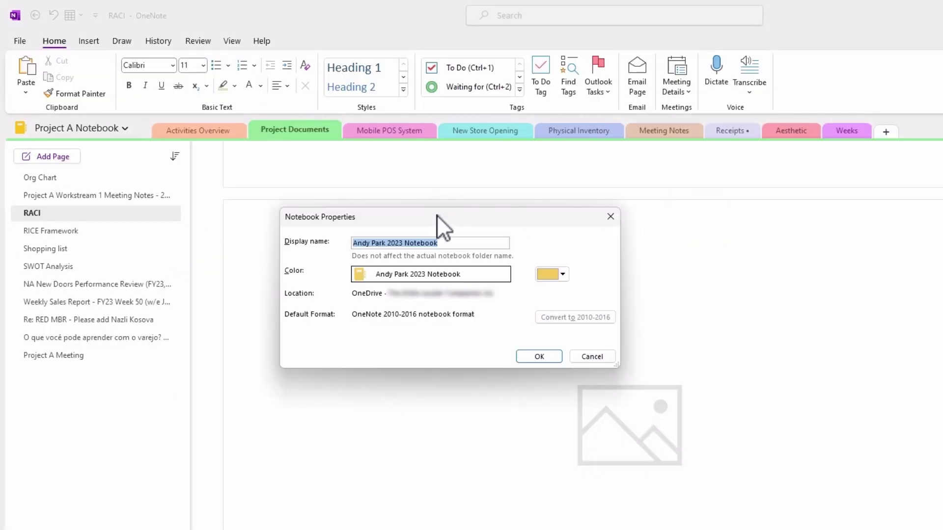
click(563, 274)
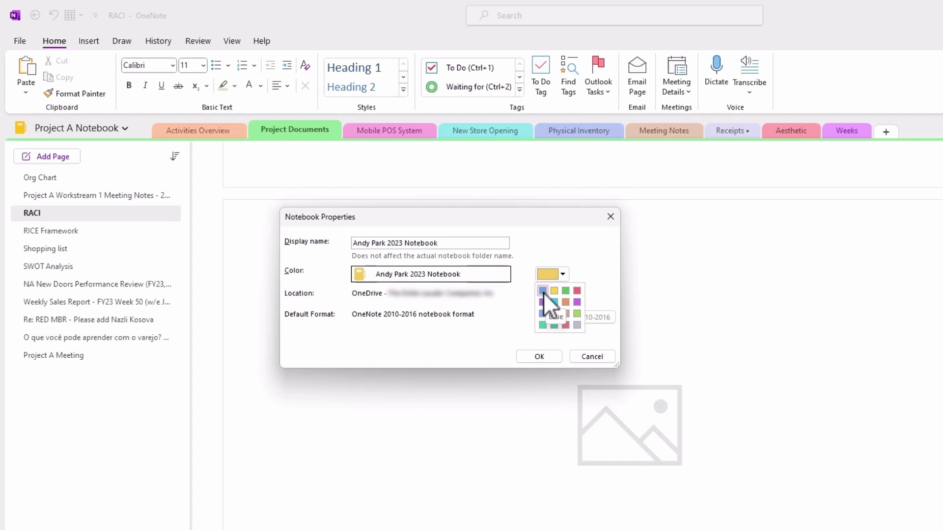
click(495, 332)
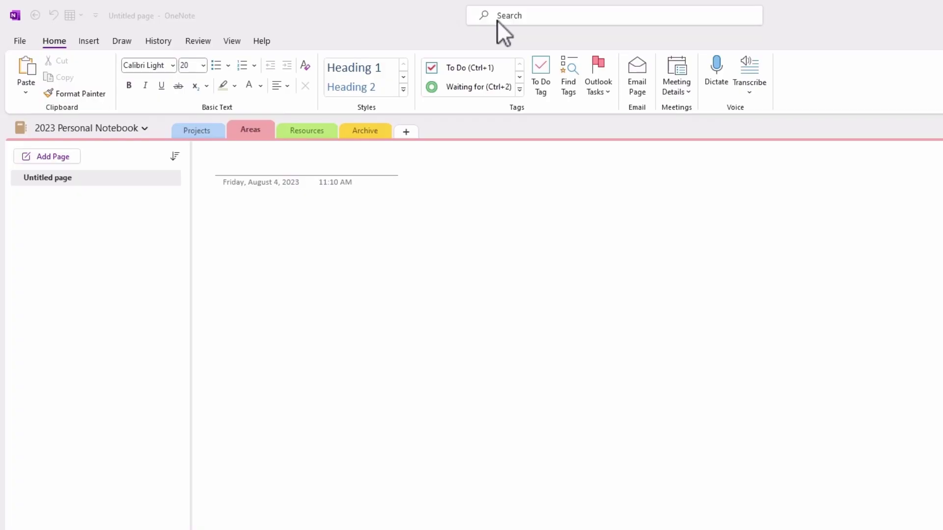
- Copy the RACI page from Project A Notebook into the 2023 Personal Notebook's Areas section
click(144, 128)
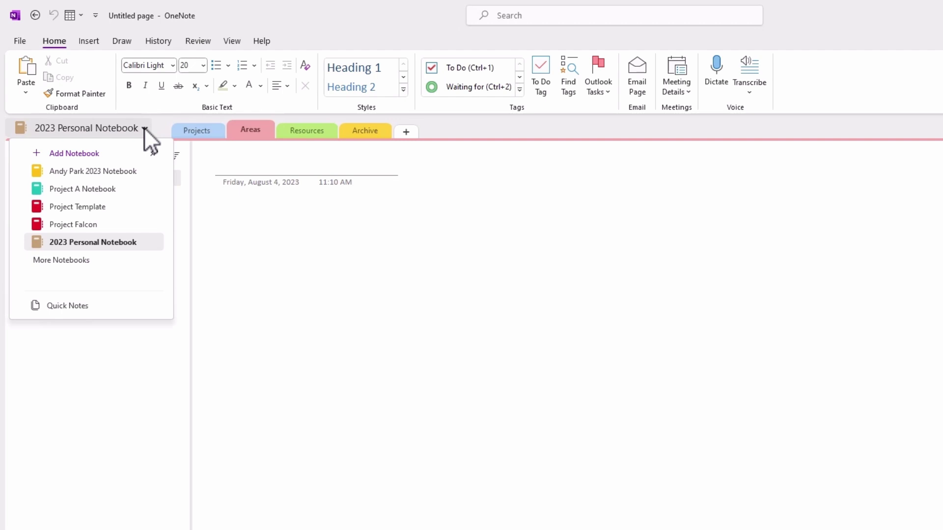
click(78, 193)
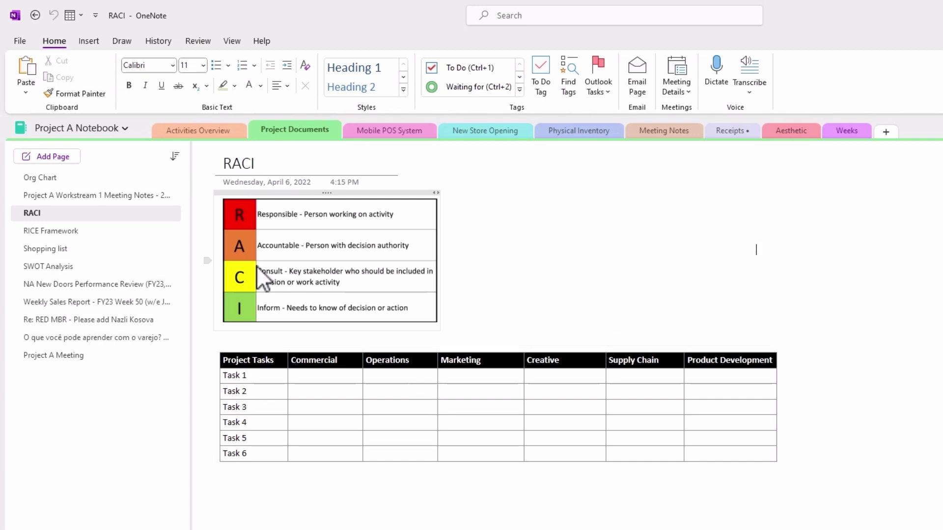
right_click(69, 213)
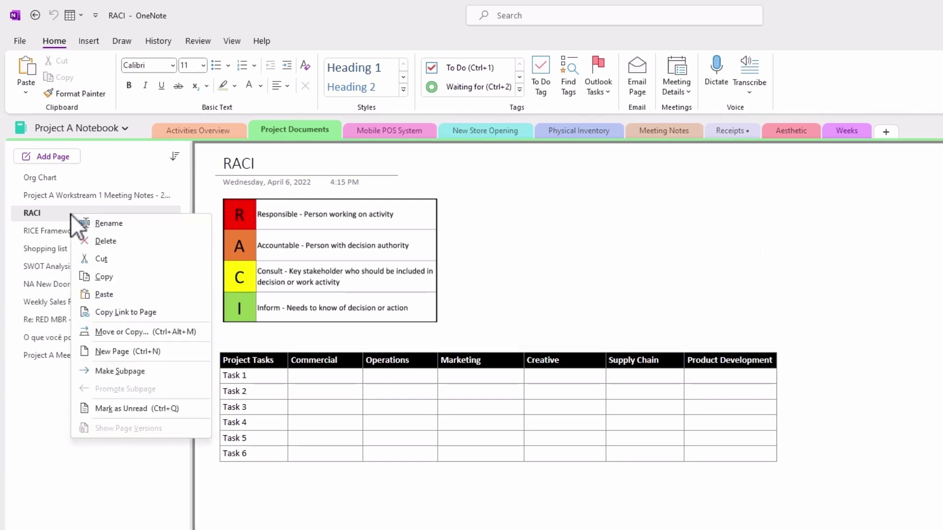
click(121, 332)
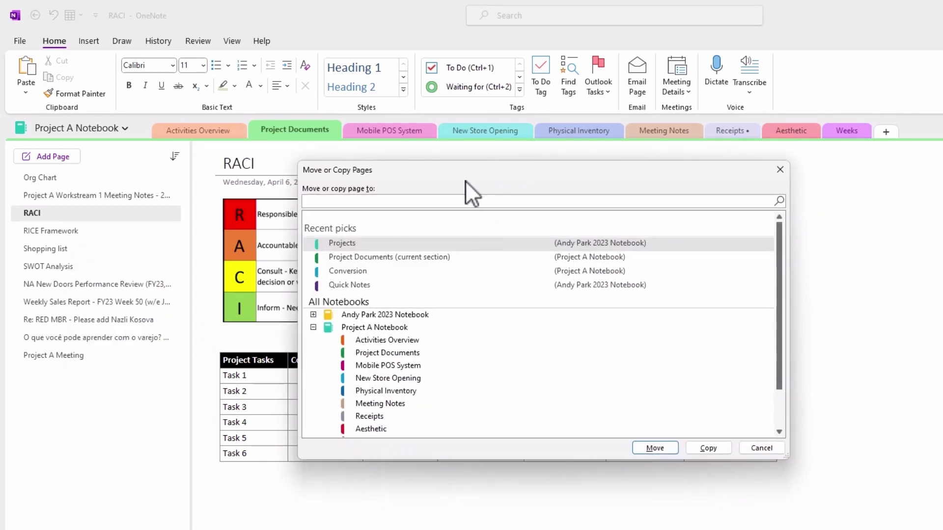
click(313, 327)
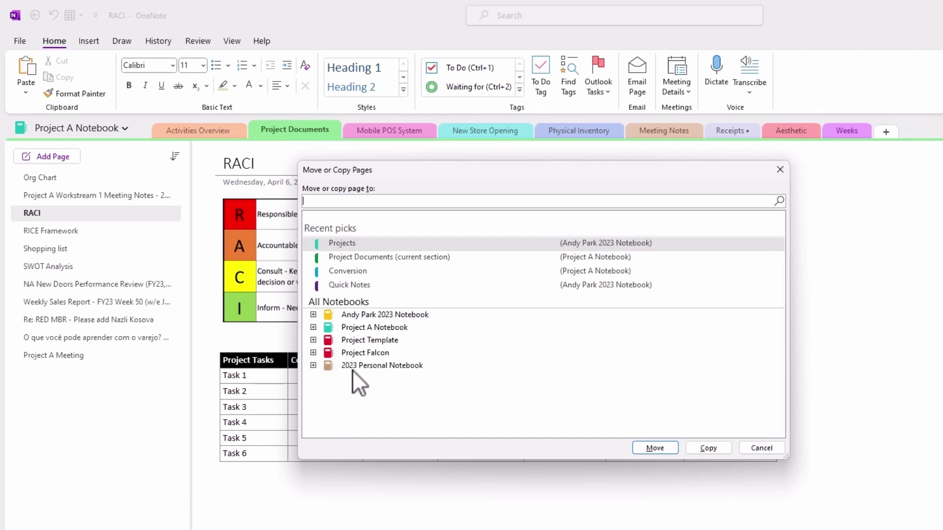
click(313, 366)
click(363, 391)
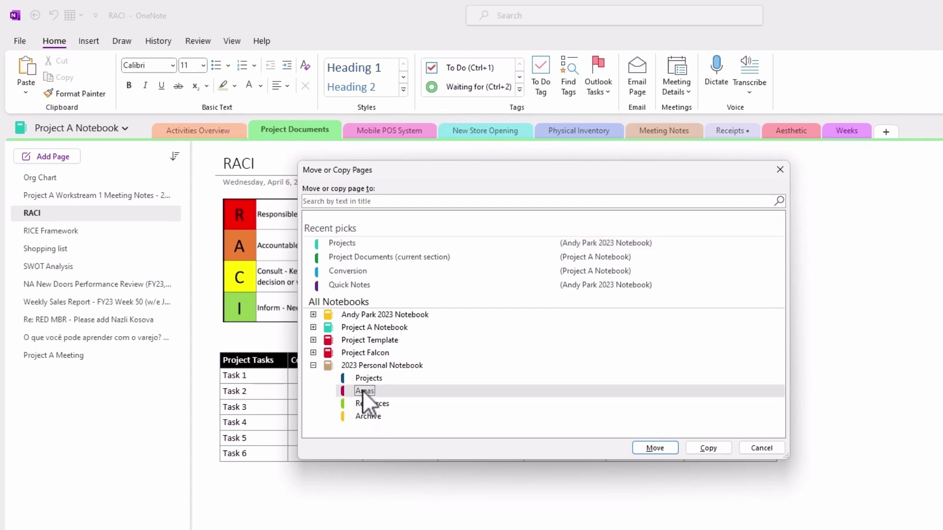
click(708, 448)
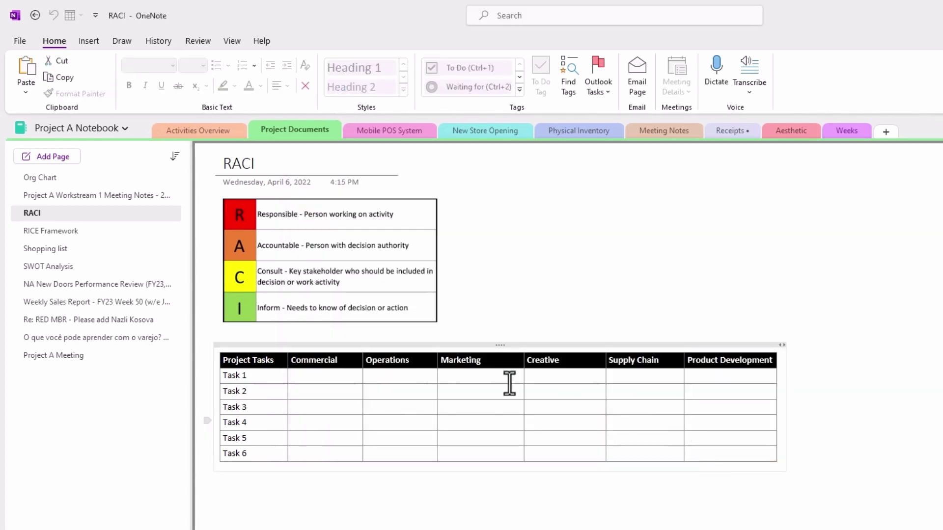
- Switch to the 2023 Personal Notebook and open the copied RACI page in Areas
click(111, 128)
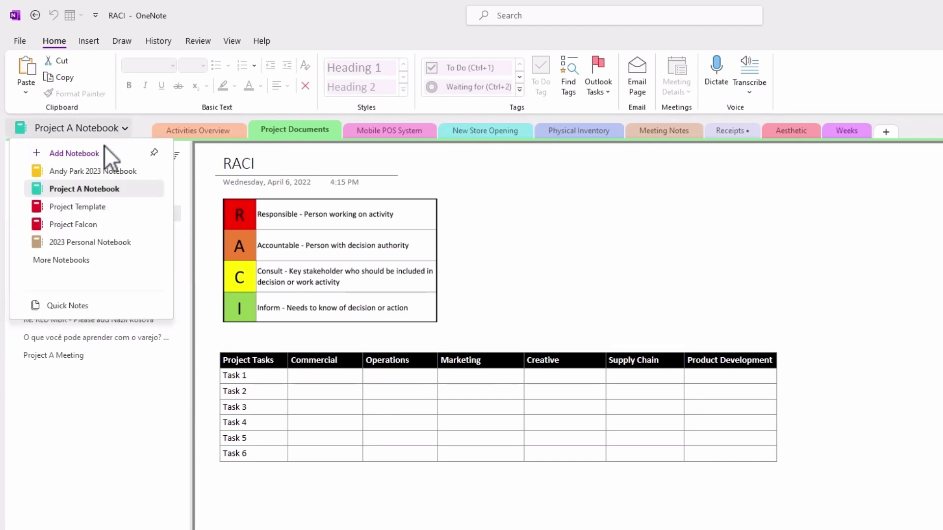
click(93, 241)
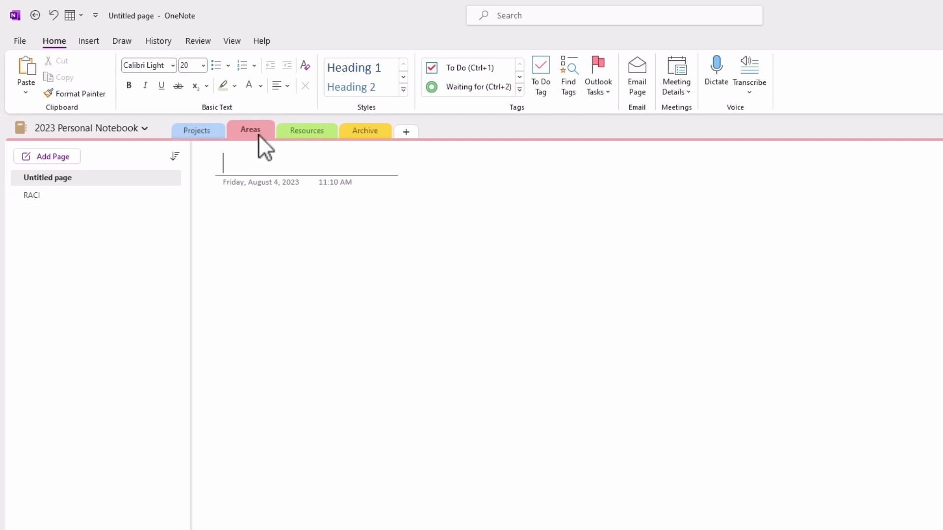
click(48, 197)
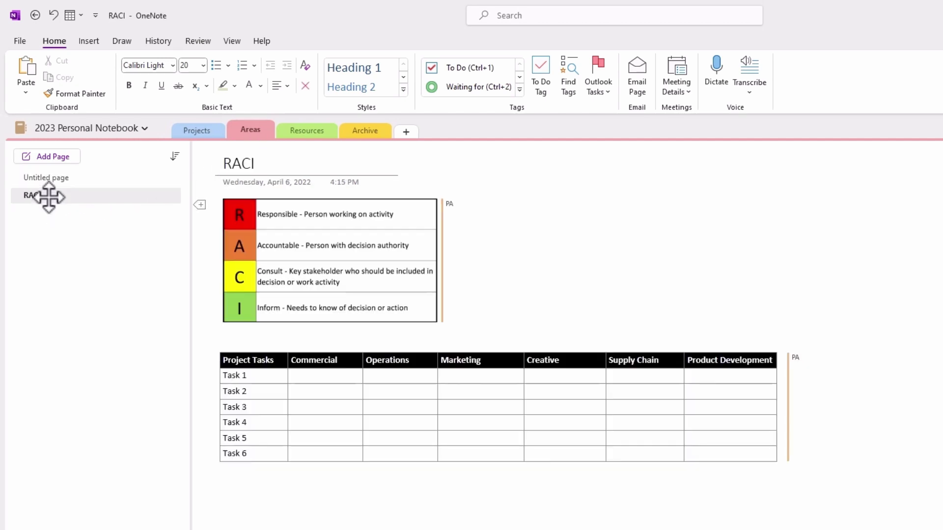